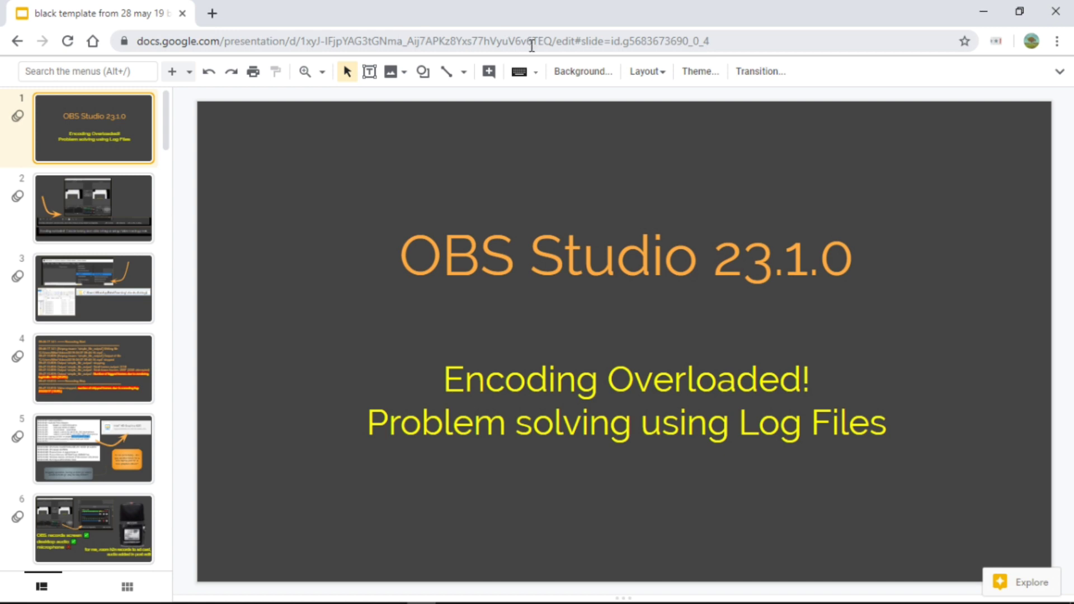
- Switch the deck's URL to preview mode and reach Chrome's menu for full-screen view
left_click_drag(557, 40, 824, 35)
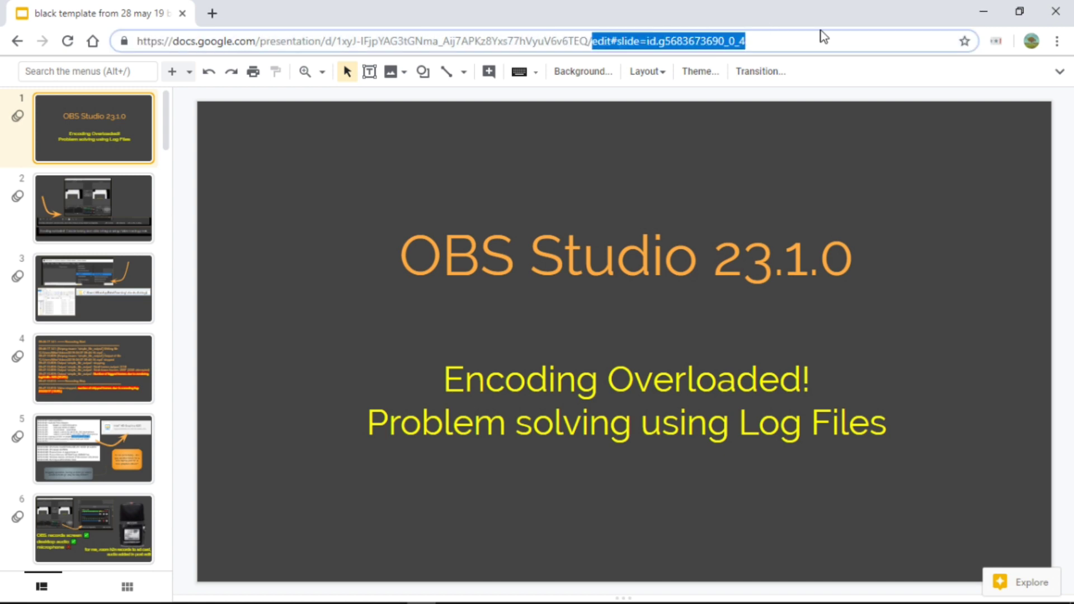
type("preview")
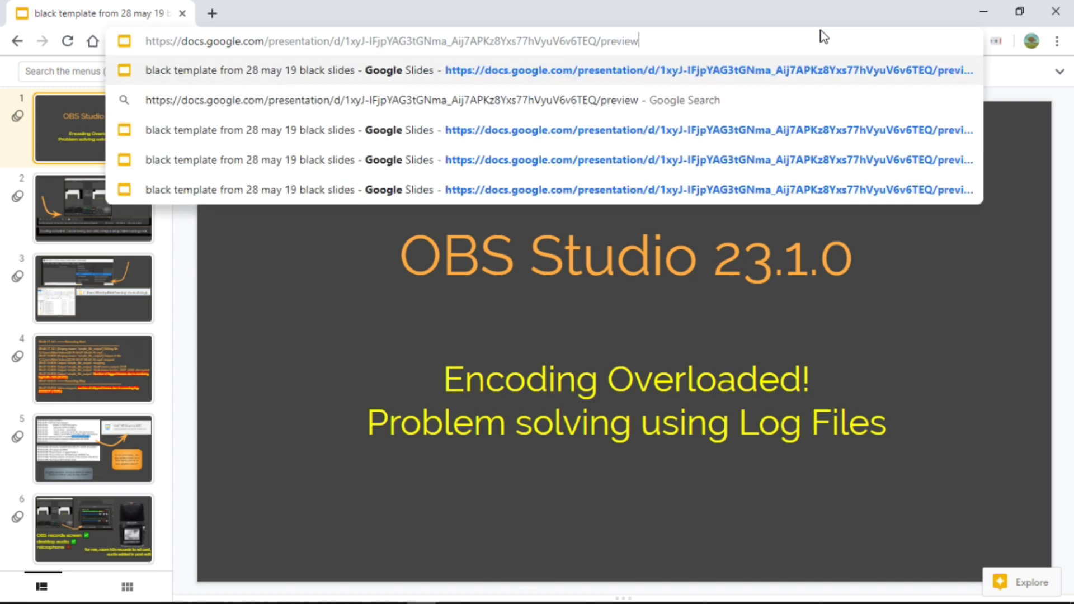
key("Return")
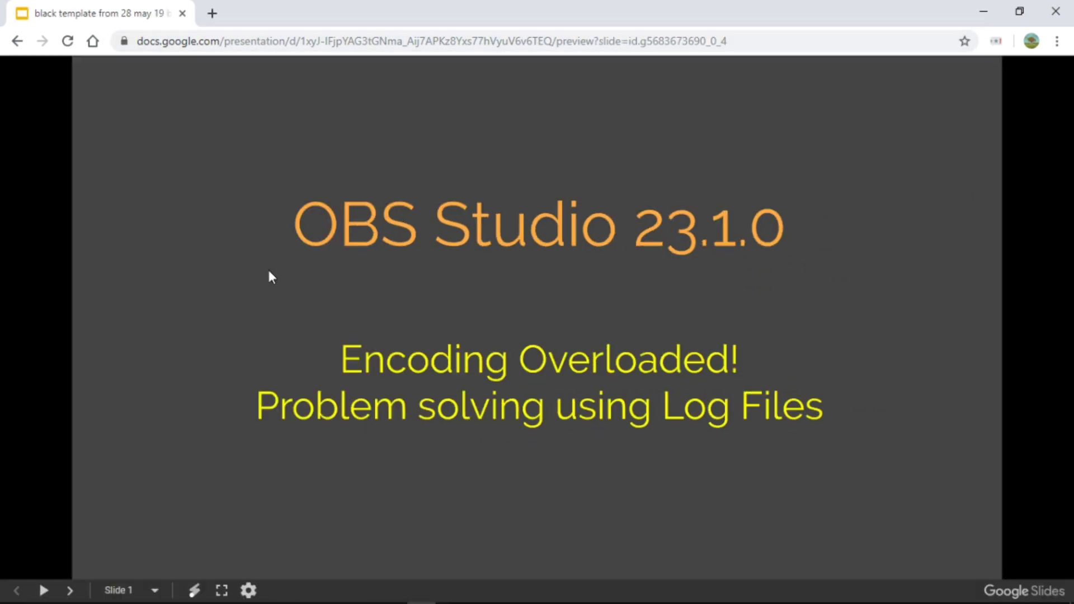
left_click(1057, 41)
- Make the browser full screen and advance to slide 2 with the Encoding overloaded warning
left_click(1050, 192)
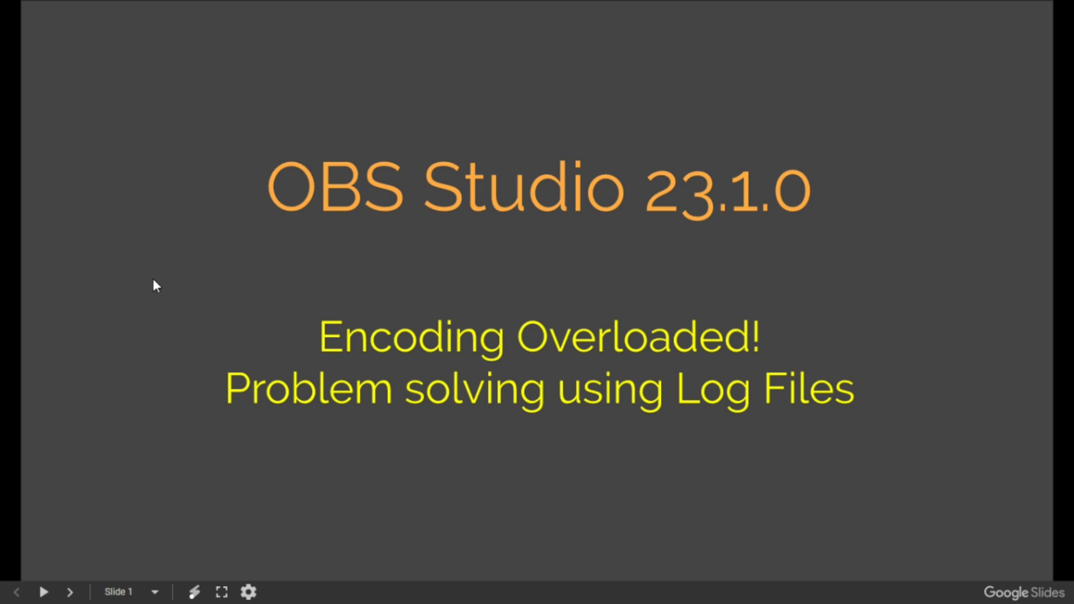
left_click(179, 312)
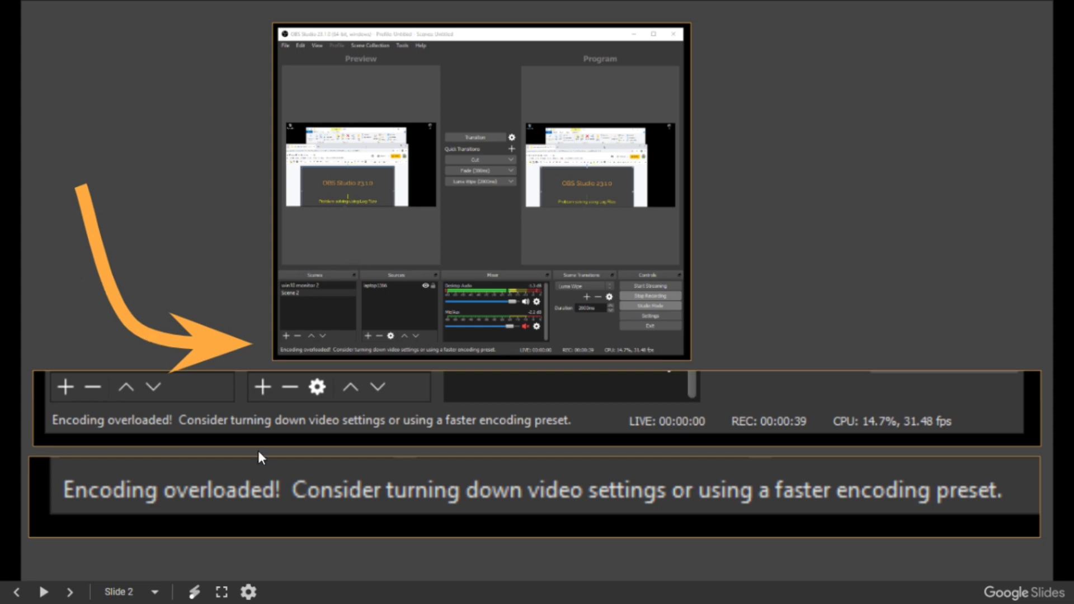
- Enable the laser pointer and advance to the slide about OBS log files
left_click(194, 592)
key("Right")
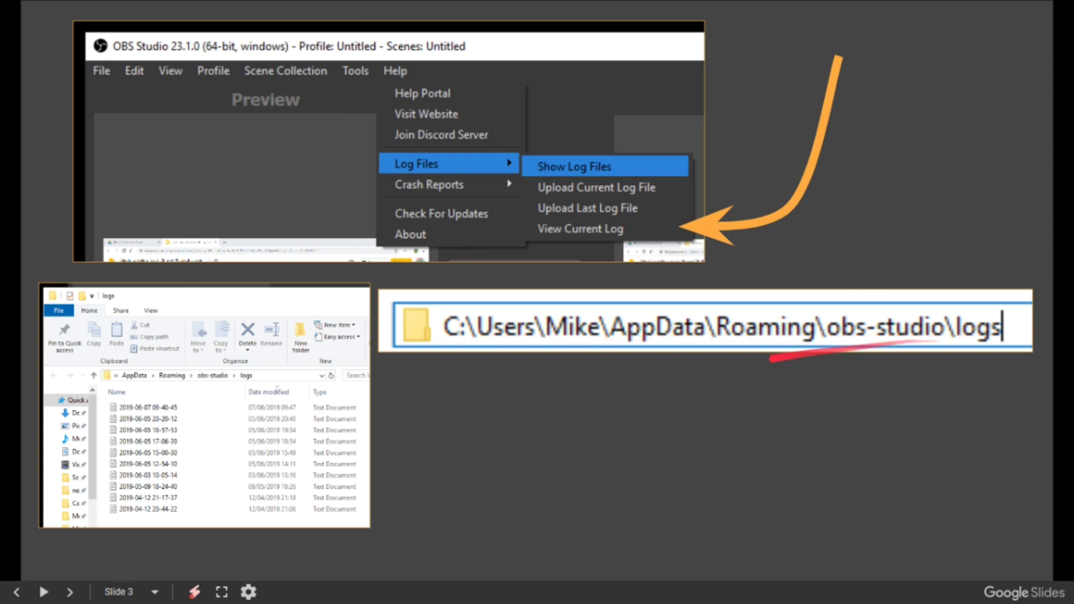
- Advance to the slide of recording log lines with lagged and skipped frames
key("Right")
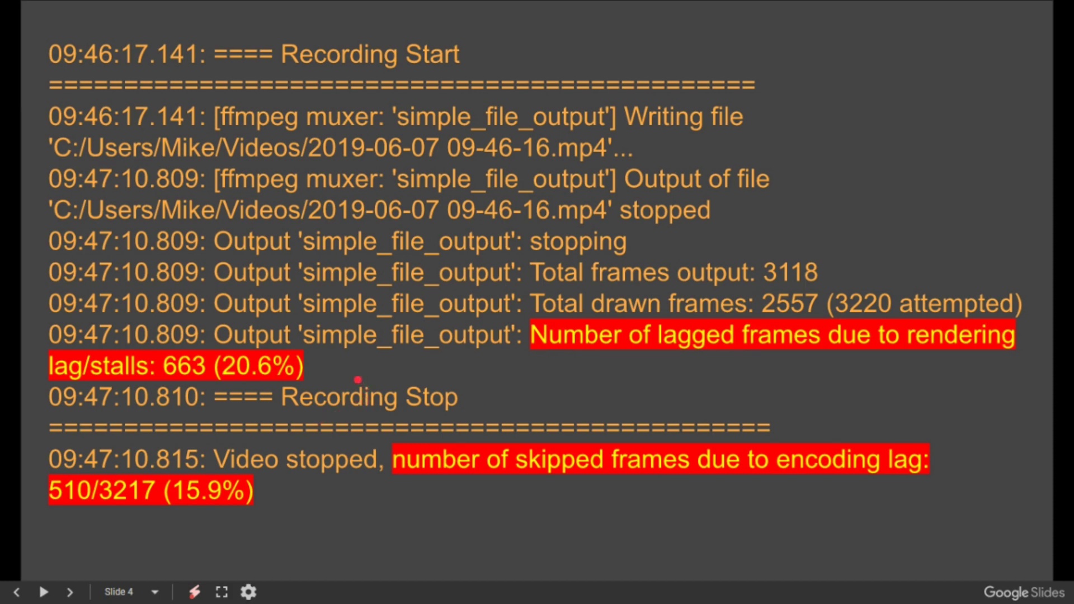
- Advance to the Intel HD Graphics 620 adapter and CPU details slide
key("Right")
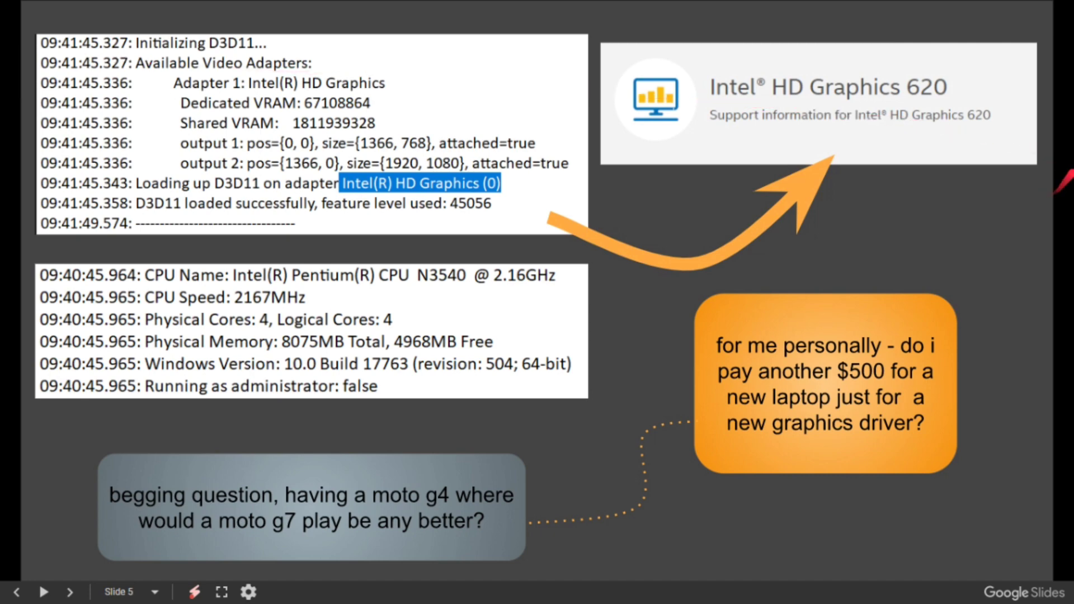
- Briefly drag the OBS Studio window over the slide, then advance to the audio slide
left_click_drag(1049, 68, 288, 69)
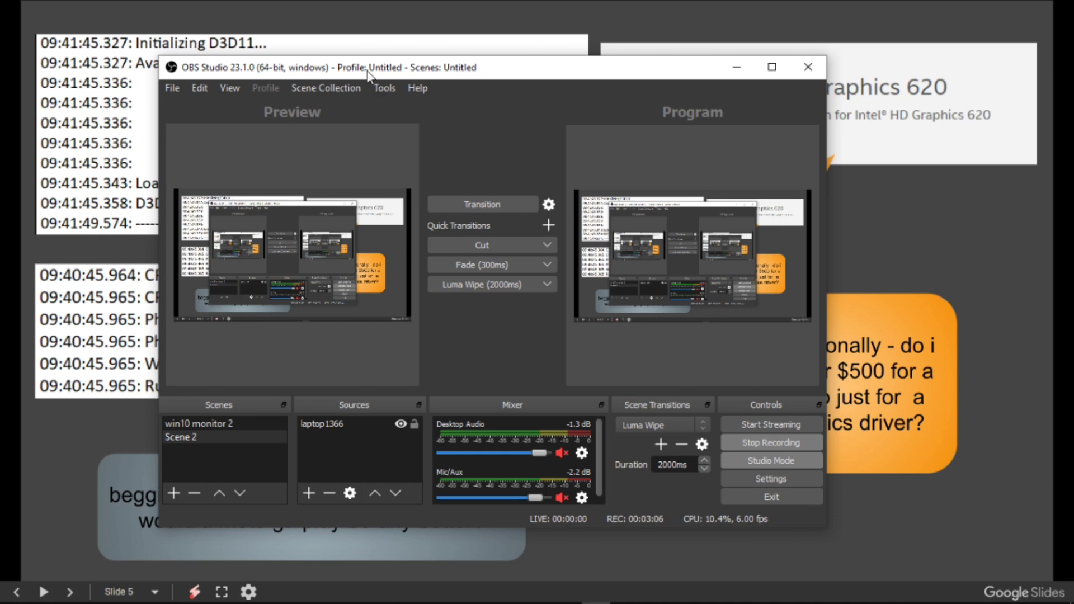
left_click_drag(369, 74, 1071, 74)
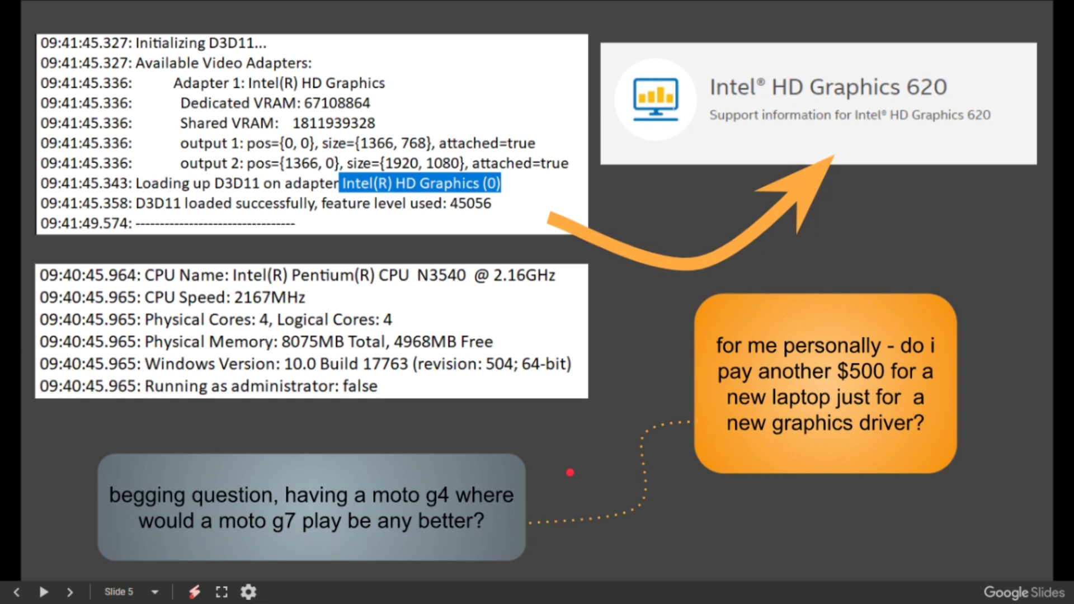
key("Right")
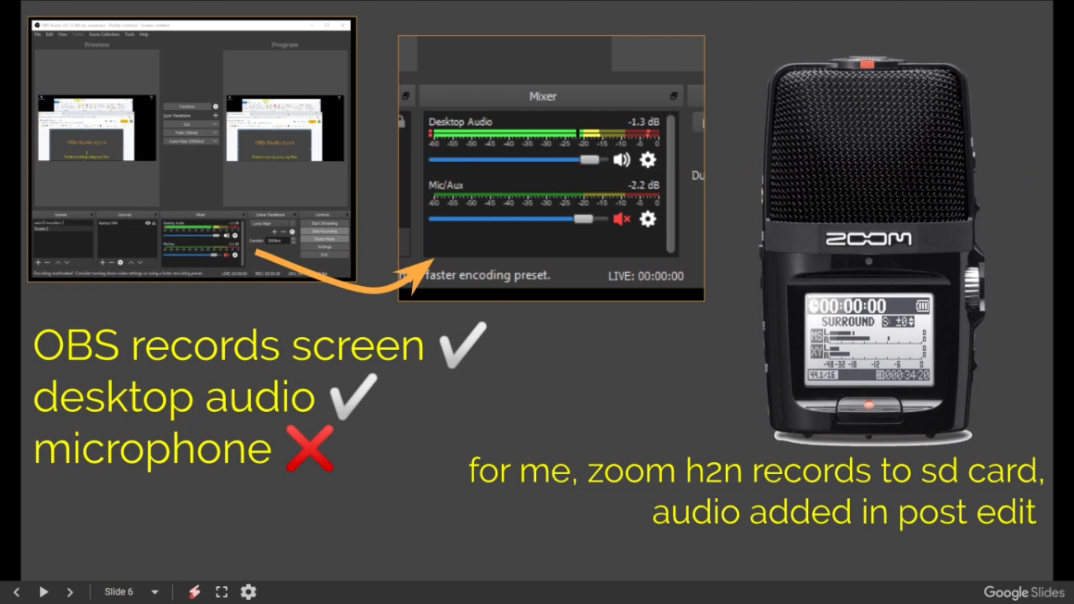
- Alt+Tab to the live OBS window and back to the running presentation
key("alt+Tab")
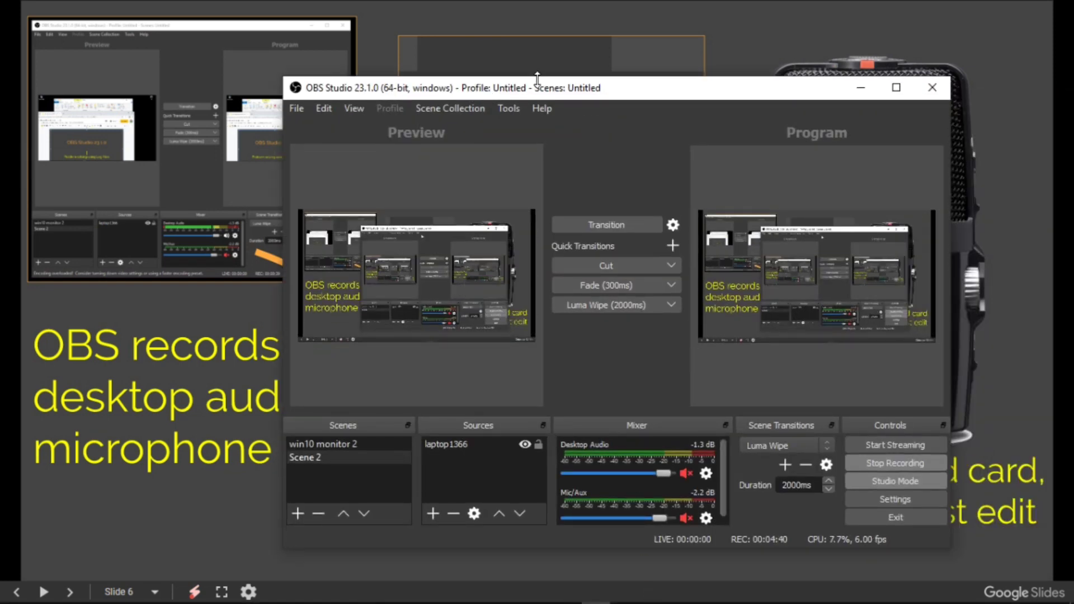
key("alt+Tab")
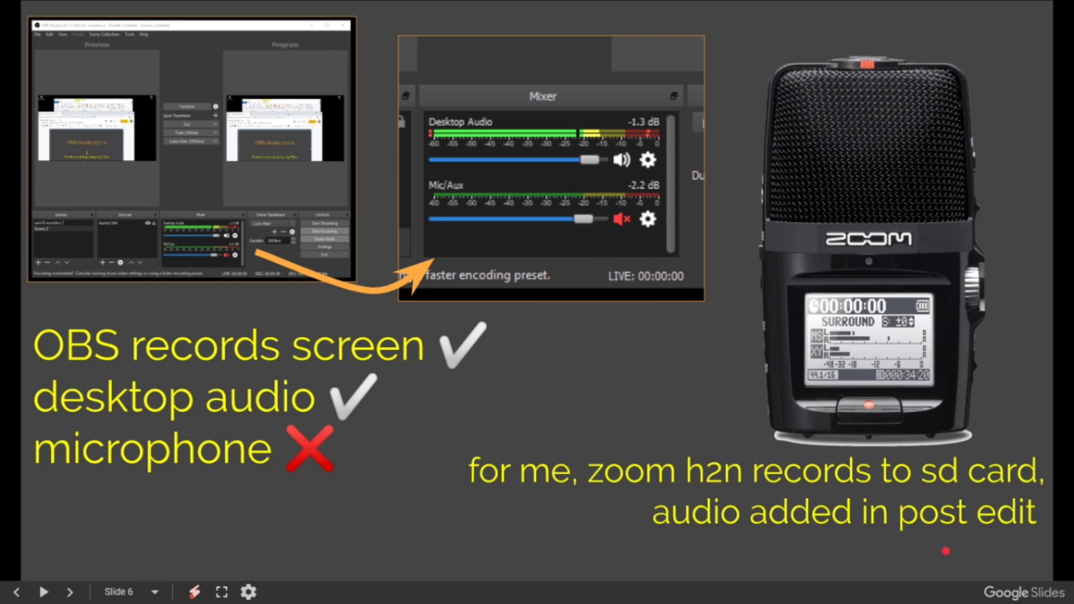
- Advance through the OBS video resolution slide to the extended screen recording slide
key("Right")
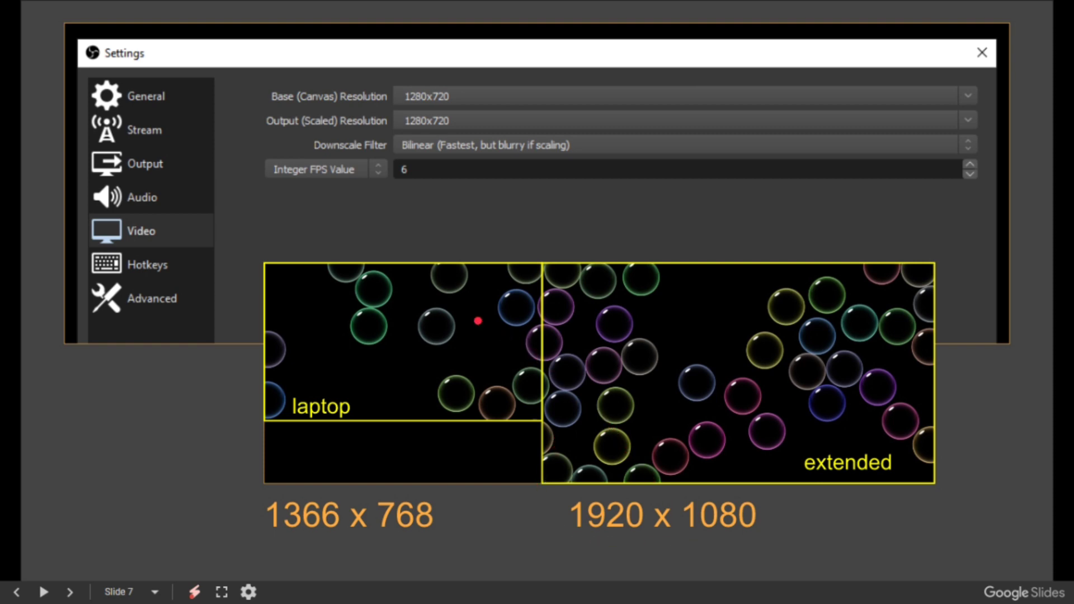
key("Right")
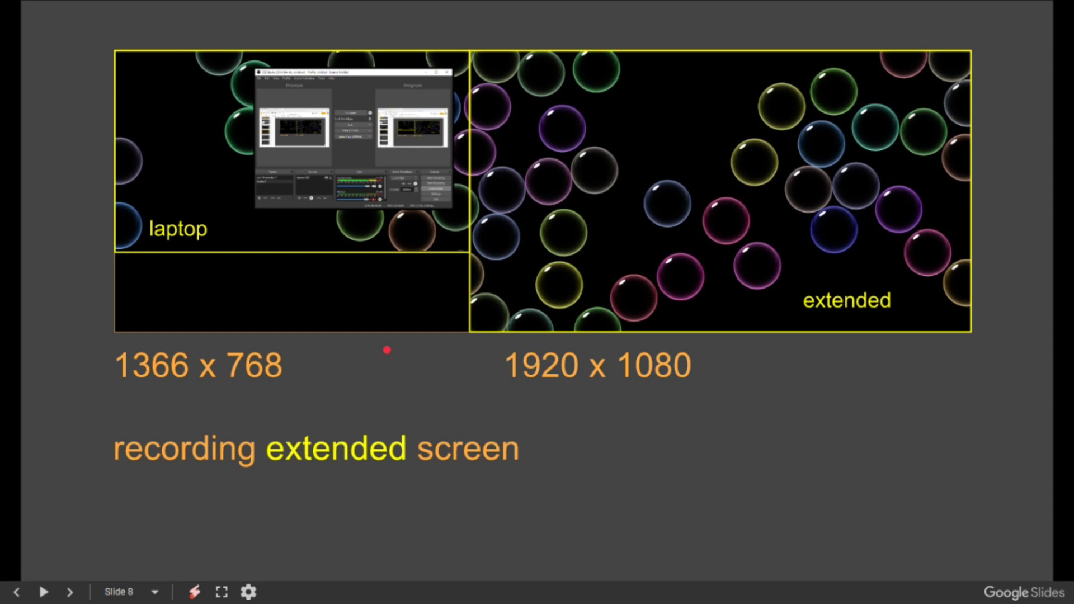
- Advance past the laptop screen recording slide to the OBS output settings slide
key("Right")
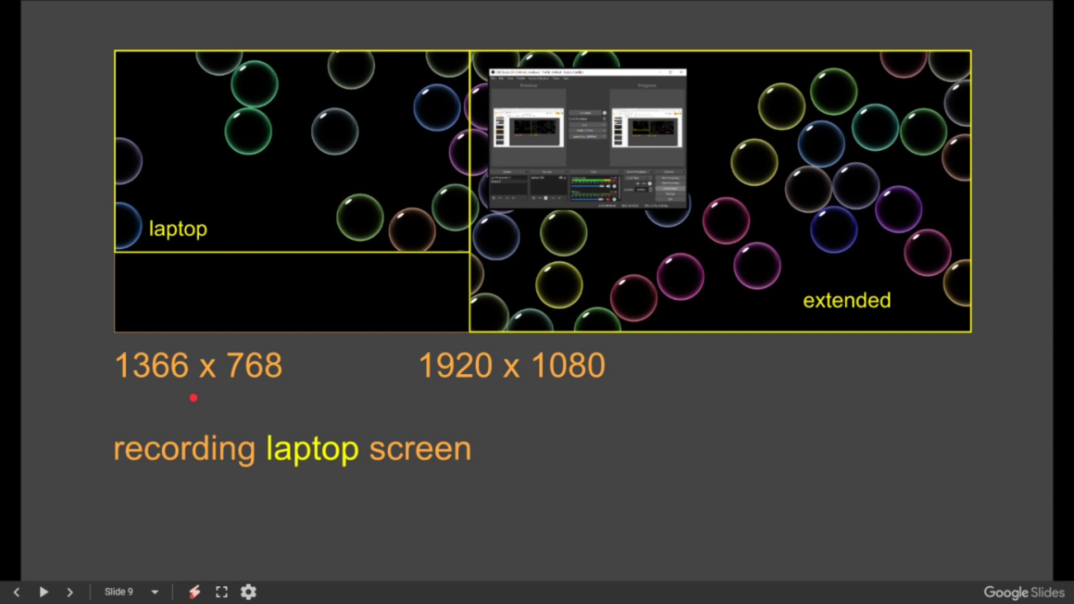
key("Right")
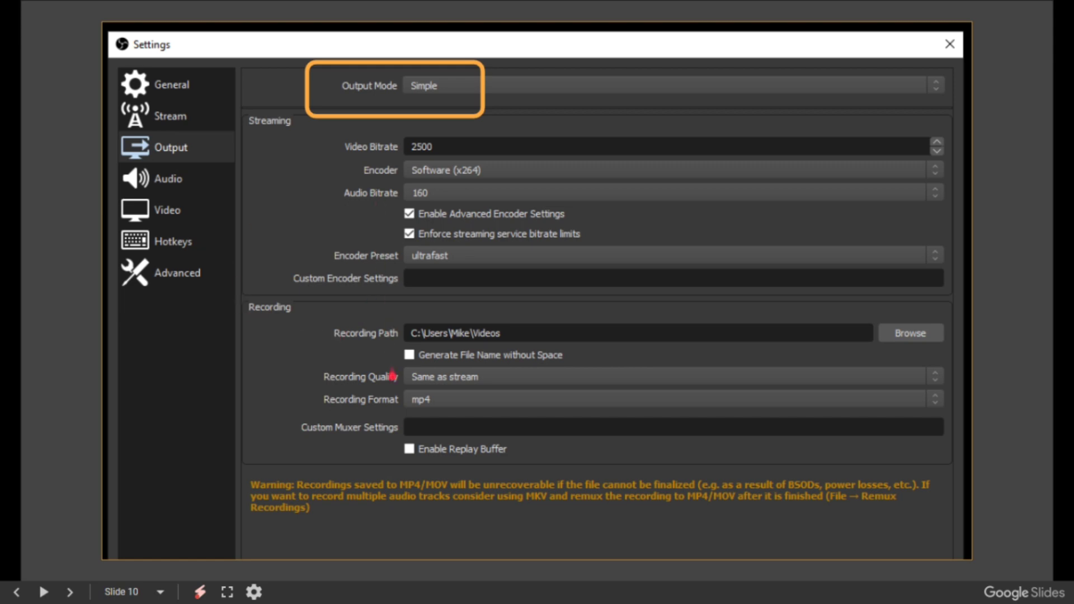
- Flip between the Simple and Advanced output mode slides, ending on Advanced
key("Right")
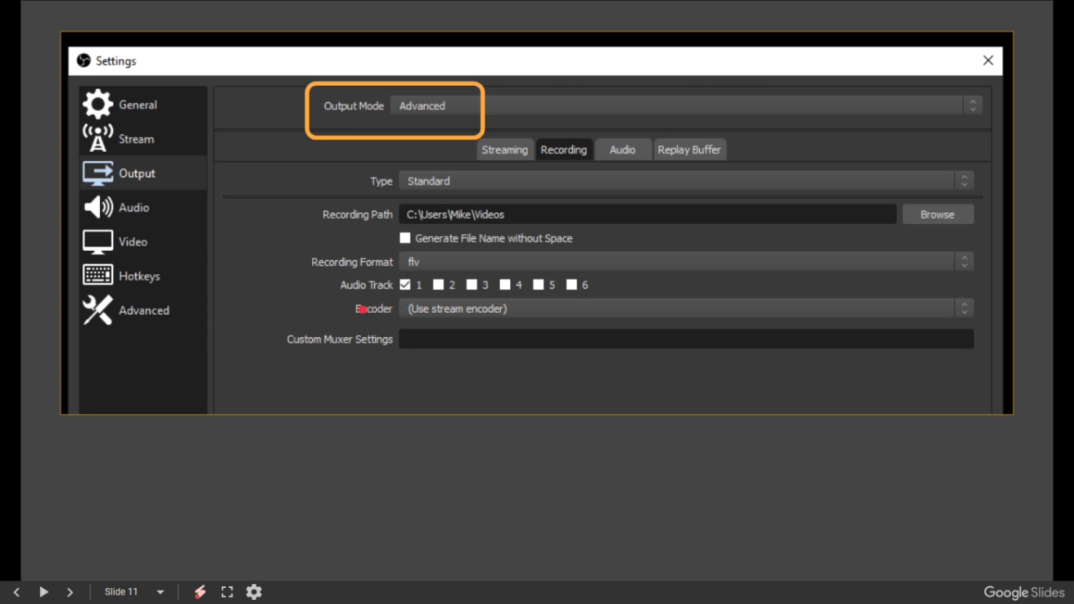
key("Left")
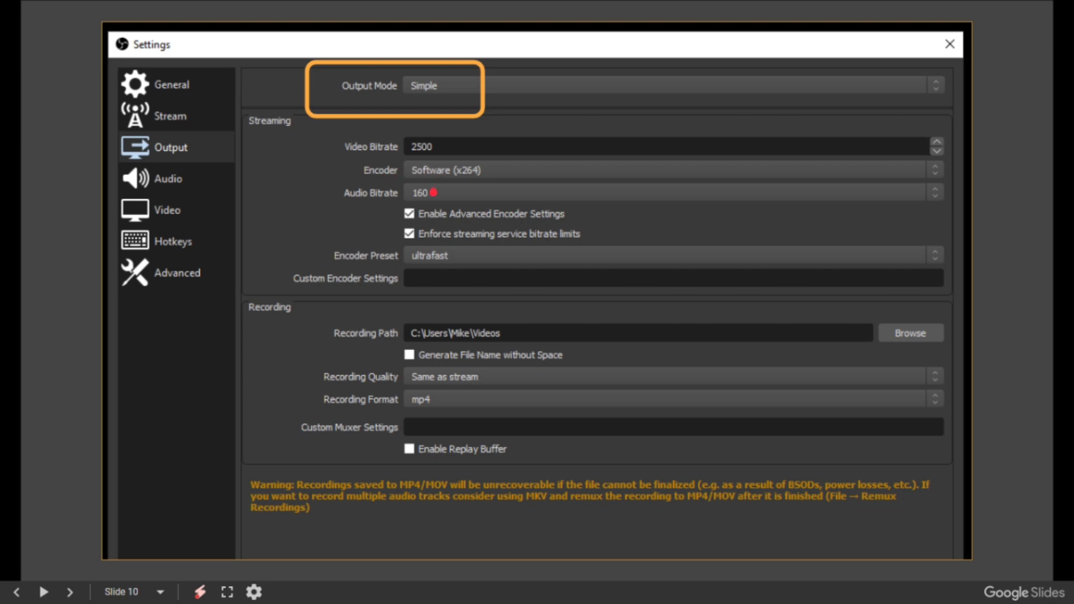
key("Right")
key("Right")
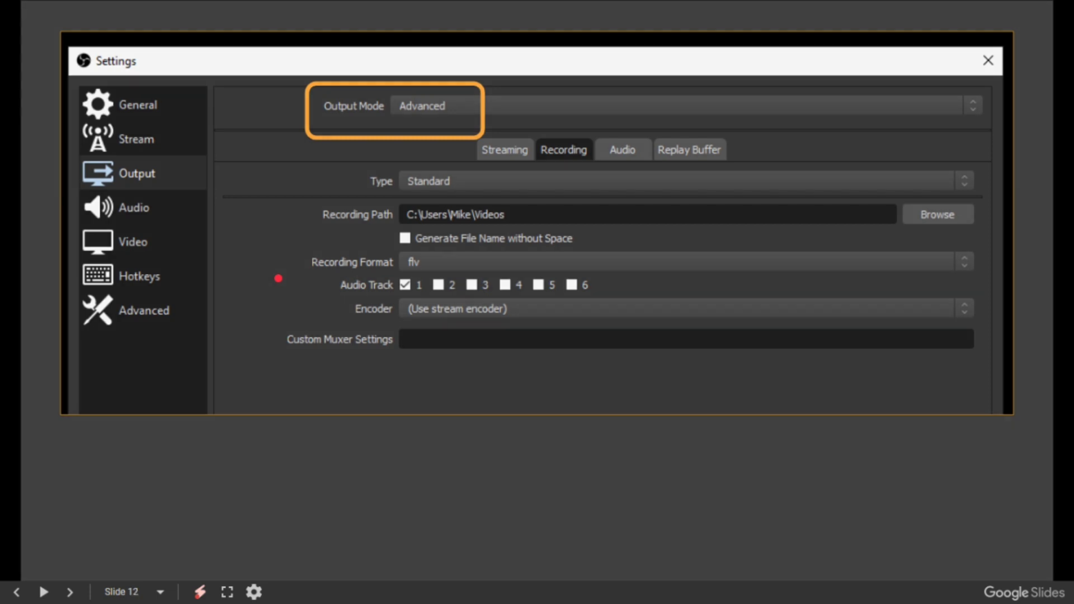
- Advance the slideshow to the six-point Conclusion slide
key("Right")
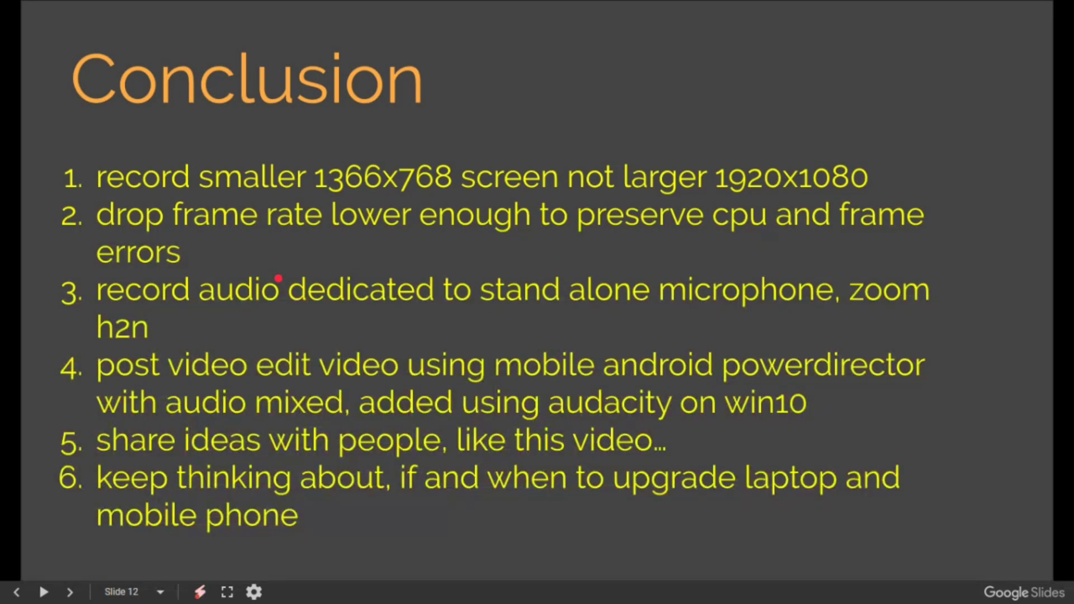